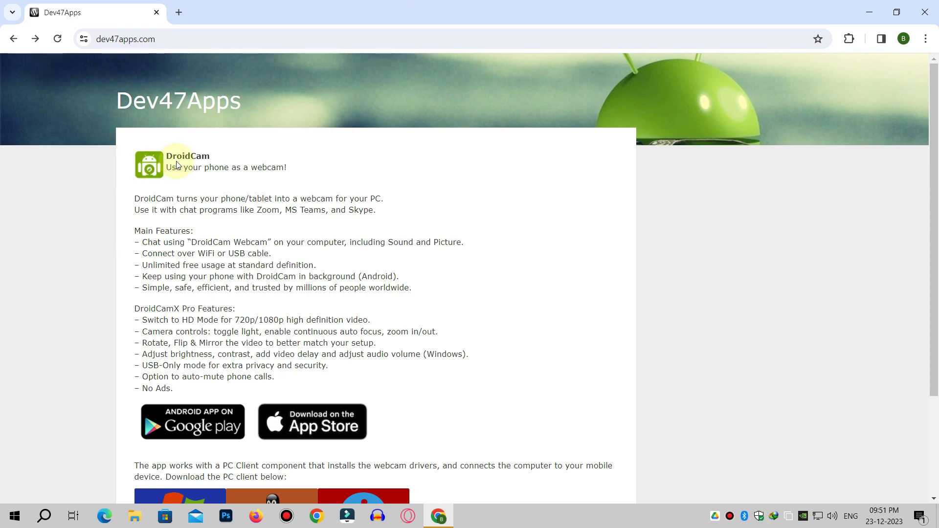
- Open the Windows client page on the Dev47Apps site and download DroidCam Client v6.5.2
left_click_drag(168, 156, 298, 168)
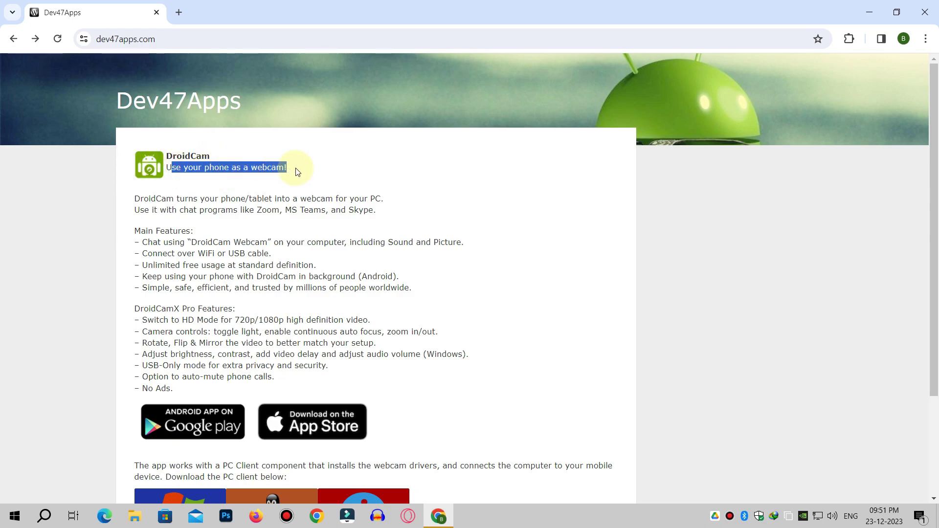
left_click(298, 168)
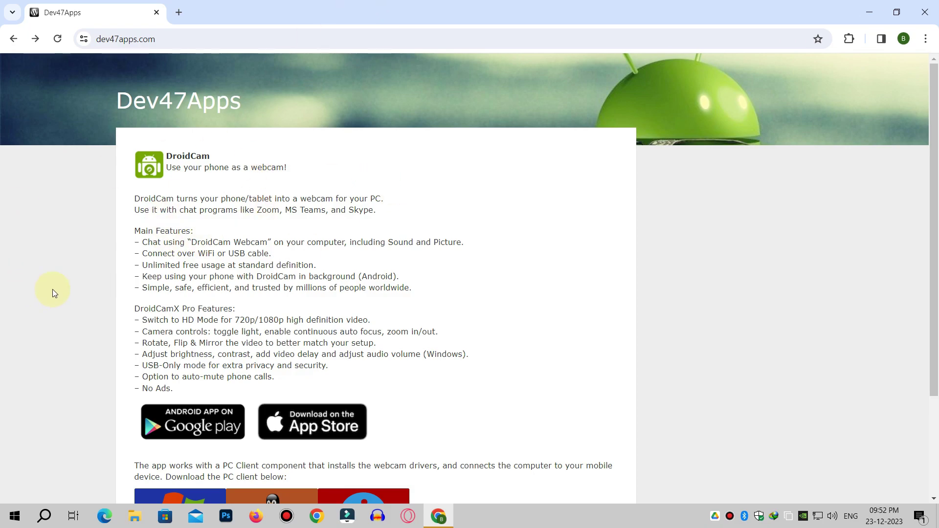
scroll(52, 289, "down", 3)
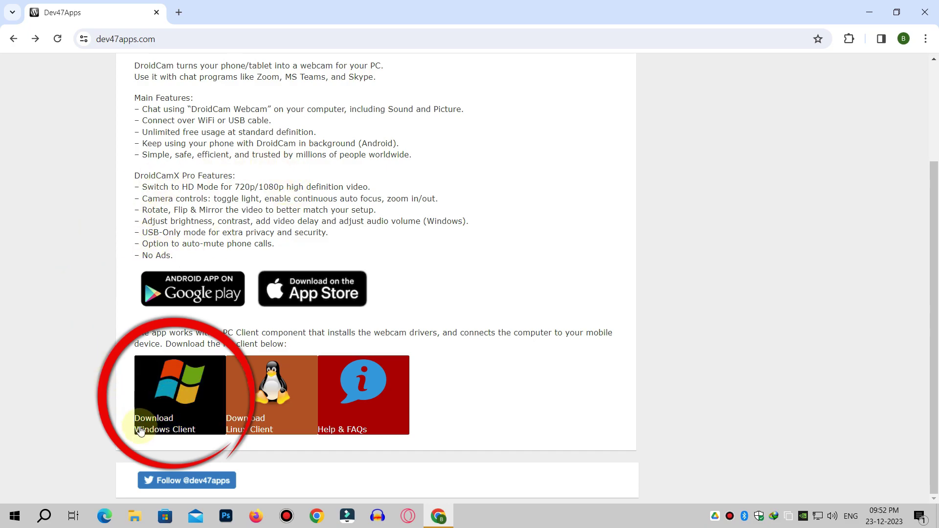
left_click(185, 420)
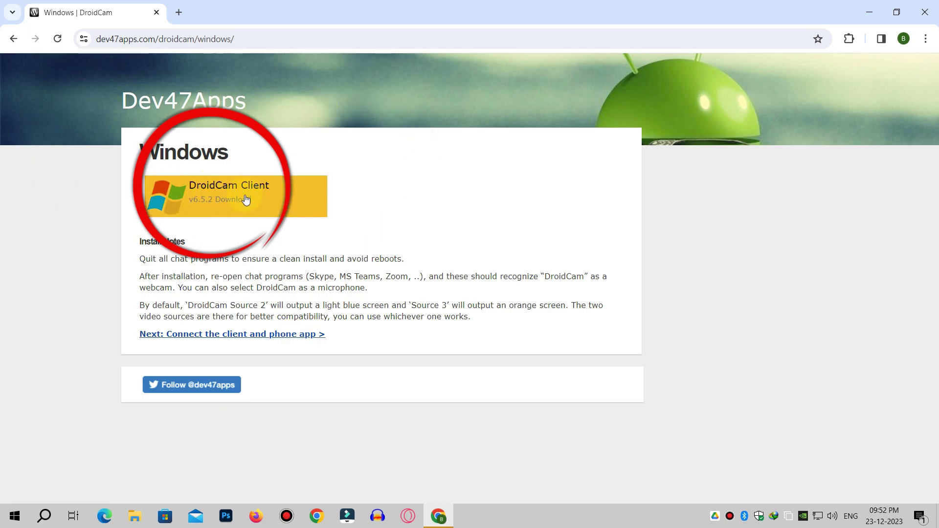
left_click(265, 199)
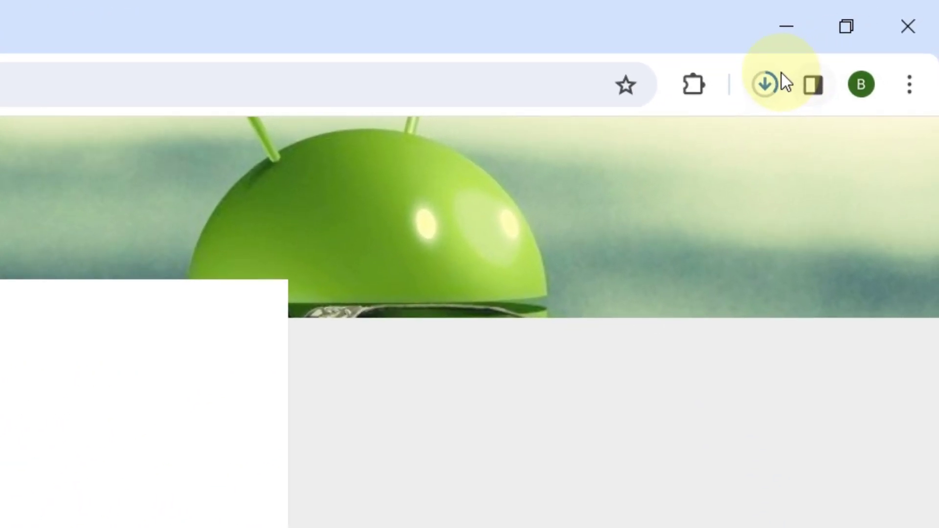
- Run the downloaded setup and install DroidCam in C:\Program Files (x86)\DroidCam with Android and Apple USB support
left_click(861, 39)
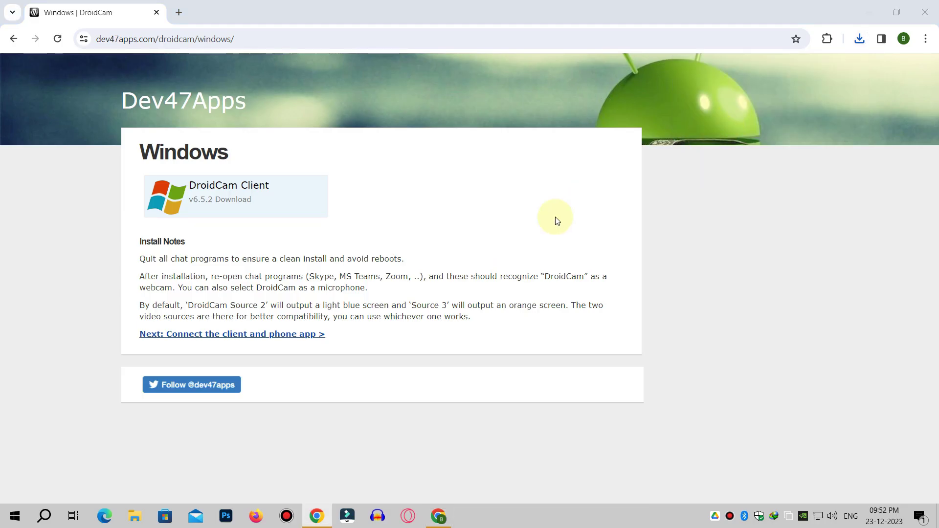
key("super+x")
key("a")
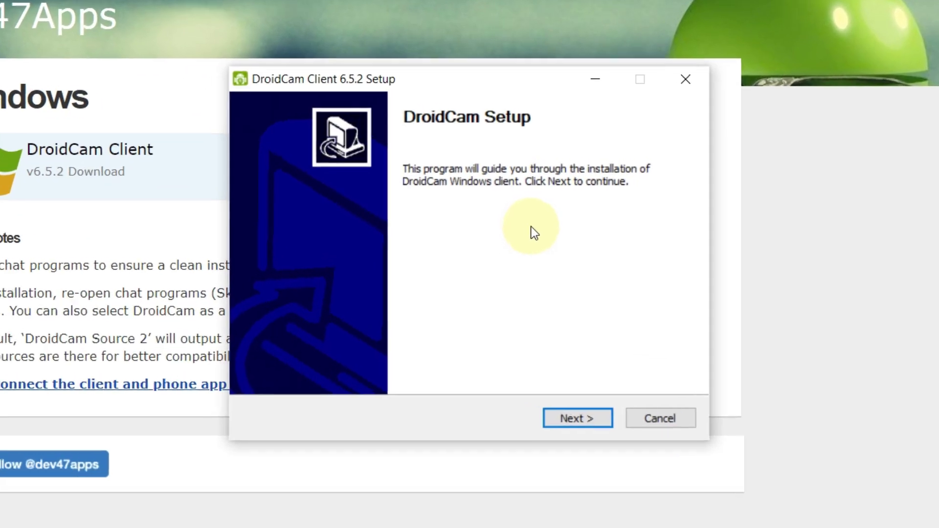
left_click(509, 236)
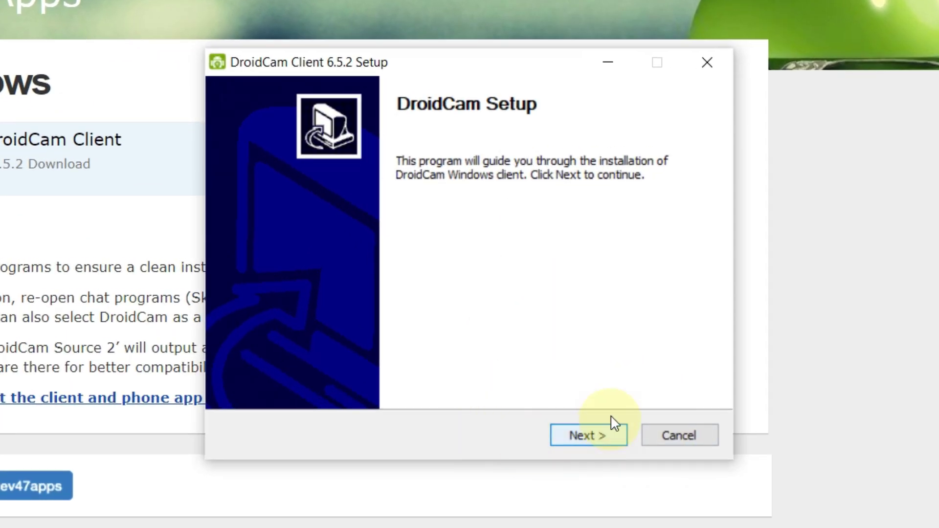
left_click(590, 436)
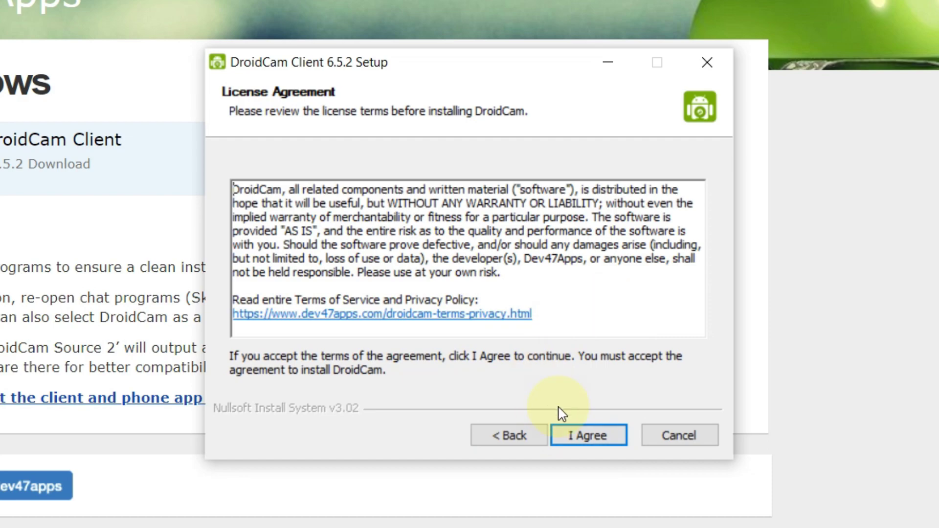
left_click(591, 438)
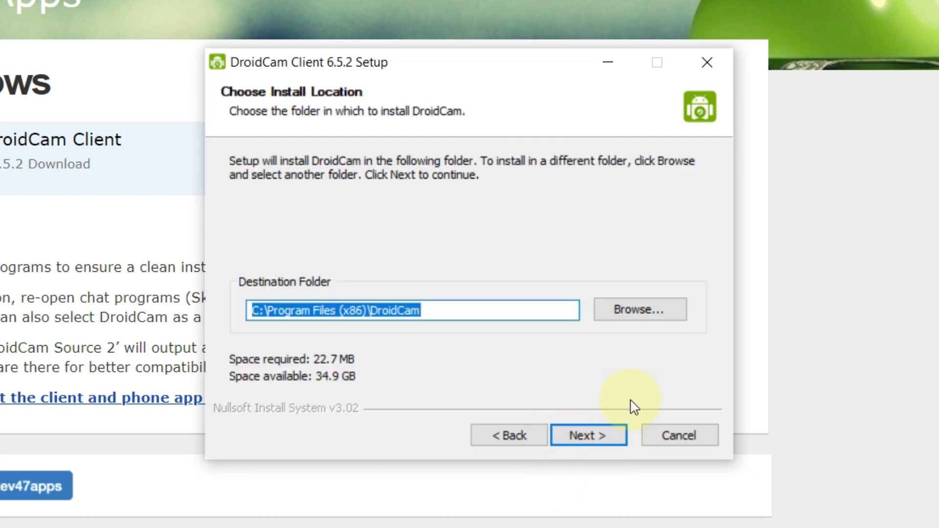
left_click(575, 442)
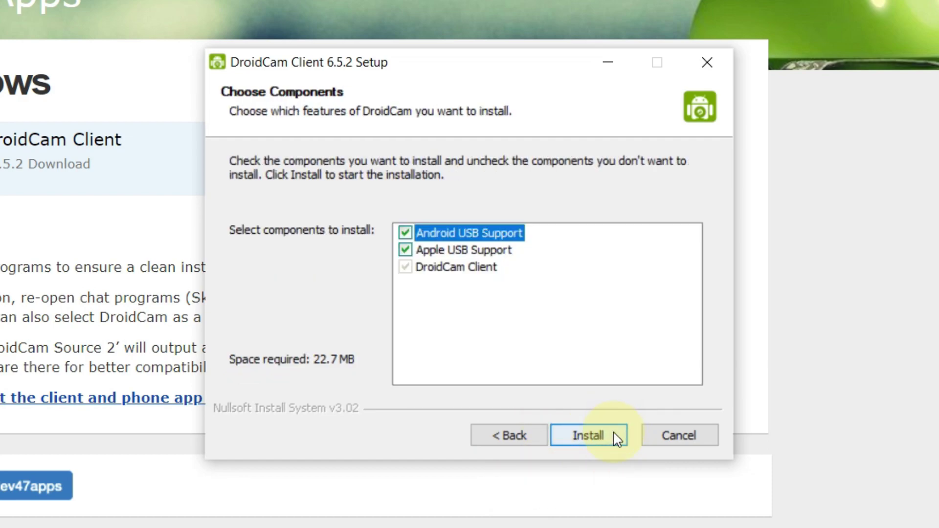
left_click(577, 436)
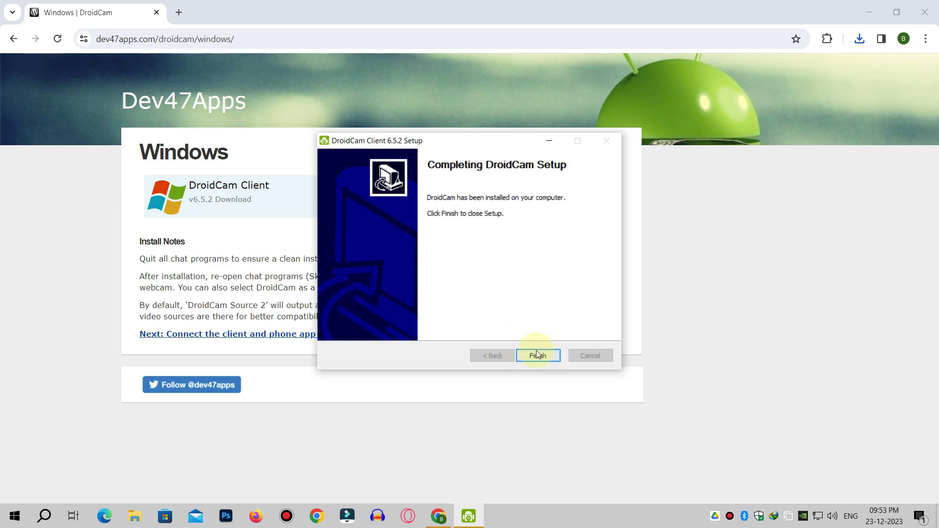
left_click(538, 354)
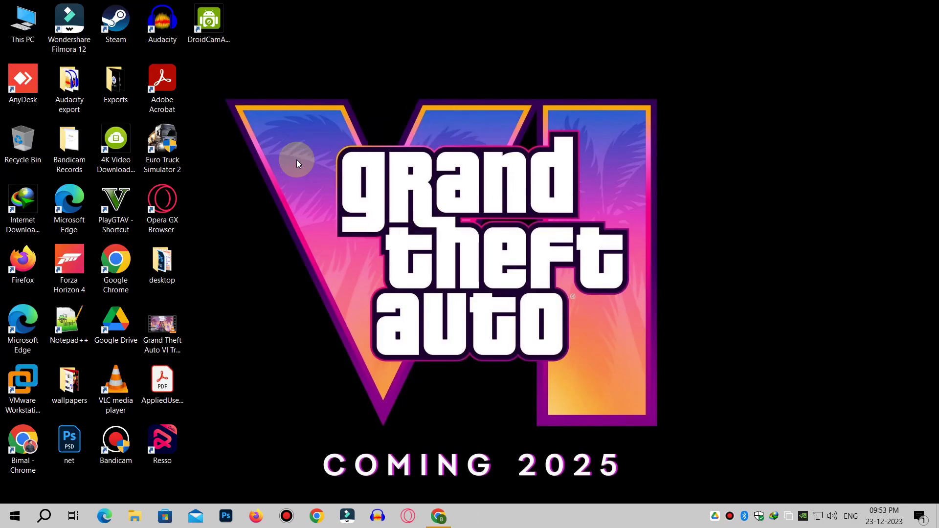
- Open the DroidCam client from its desktop shortcut
left_click(210, 38)
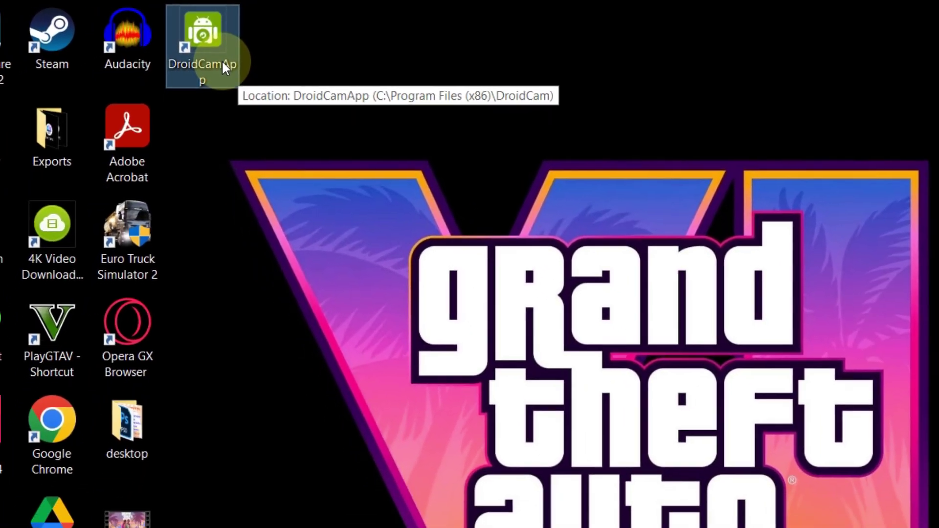
double_click(243, 94)
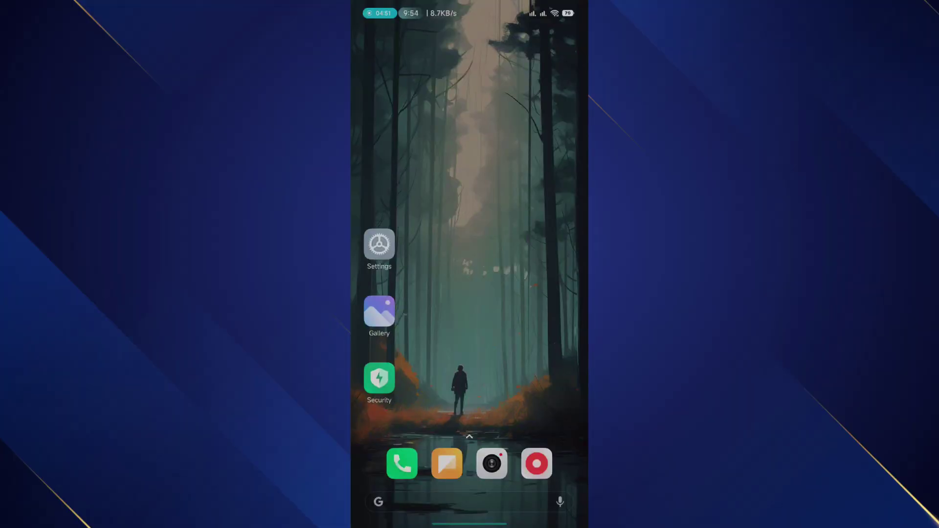
- Switch to the Android phone and open the Play Store from its app list
left_click_drag(470, 431, 470, 220)
scroll(469, 264, "down", 5)
scroll(470, 264, "down", 5)
left_click(515, 361)
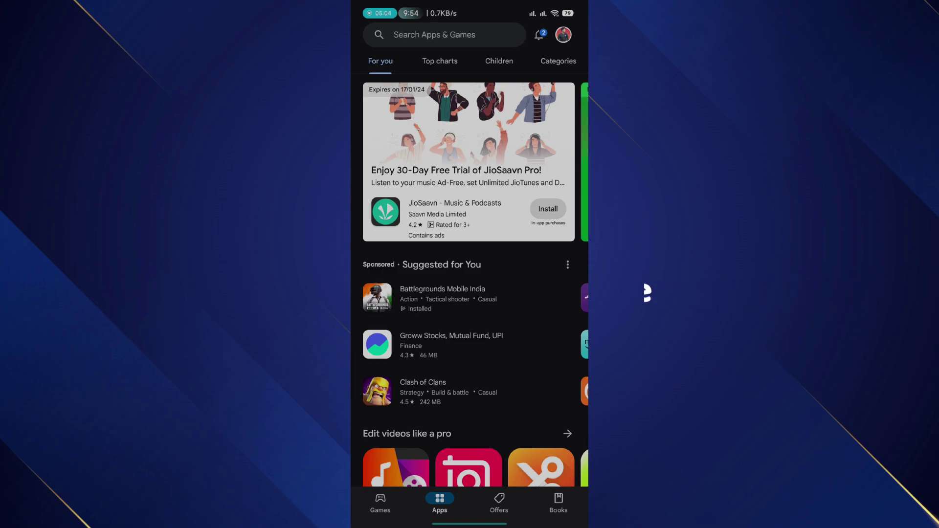
- Search the store for droidcam and install DroidCam - Webcam for PC on the phone
left_click(430, 35)
type("droid")
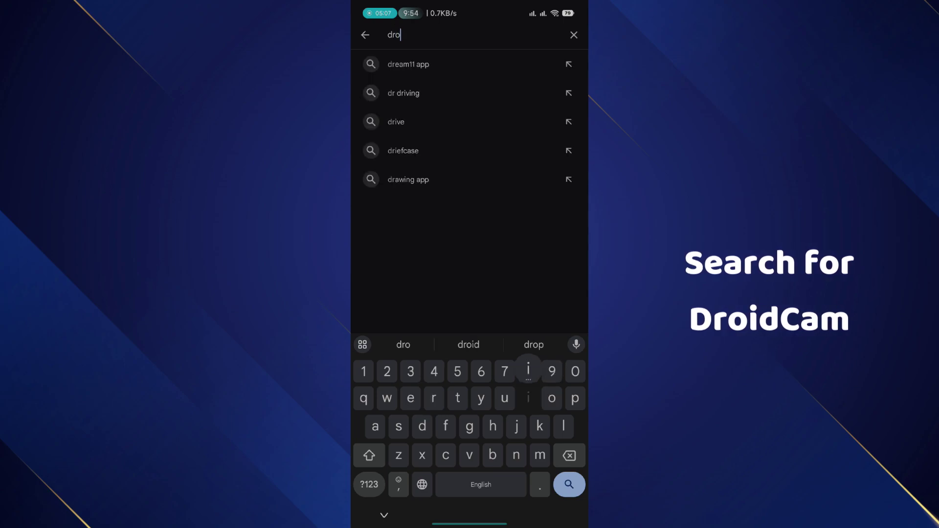
left_click(403, 64)
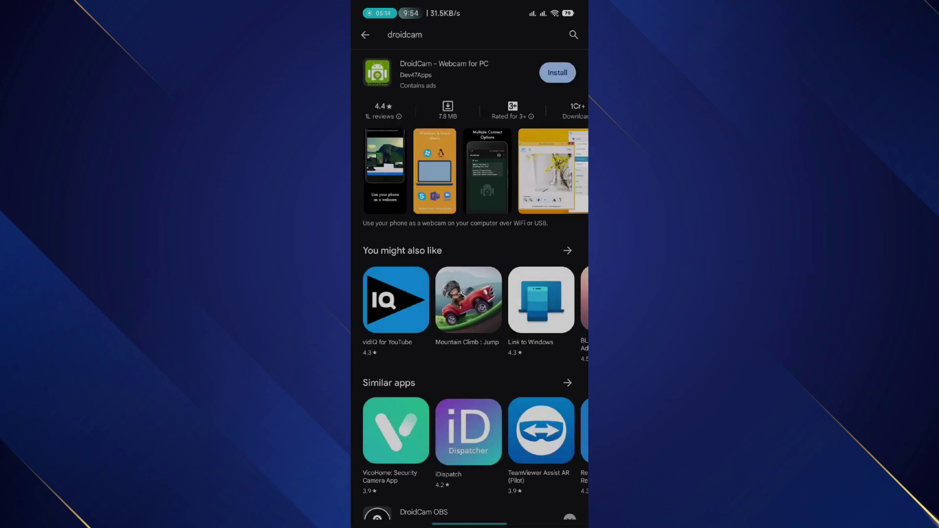
left_click(557, 73)
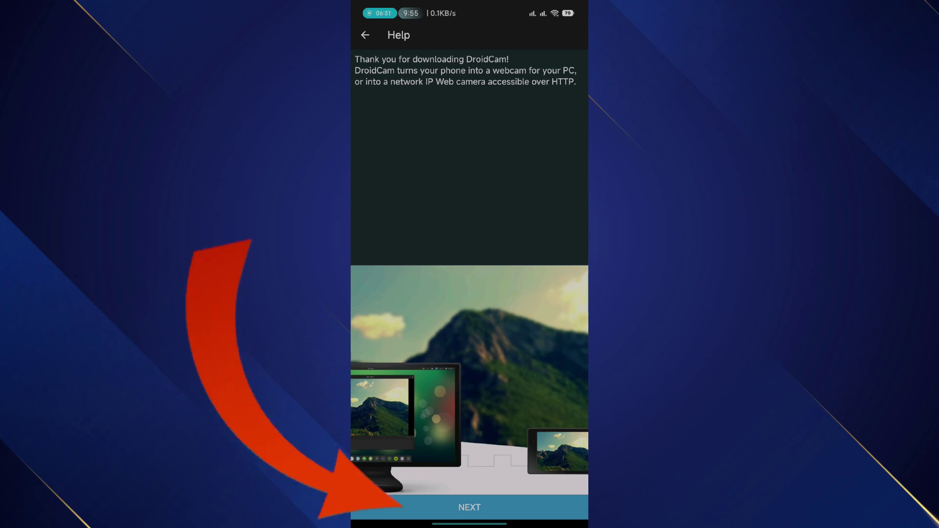
- Finish the phone app's help pages and allow camera and audio access while using the app and foreground services all the time
left_click(470, 507)
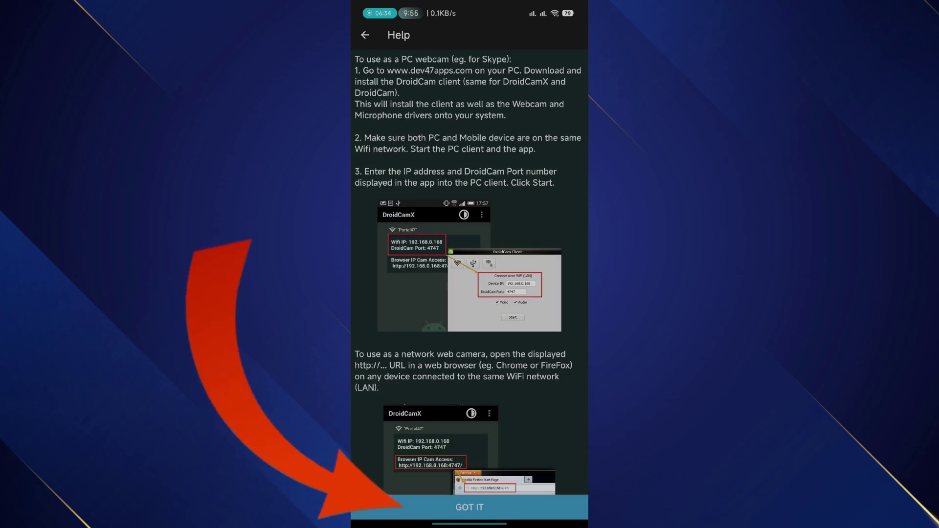
left_click(470, 507)
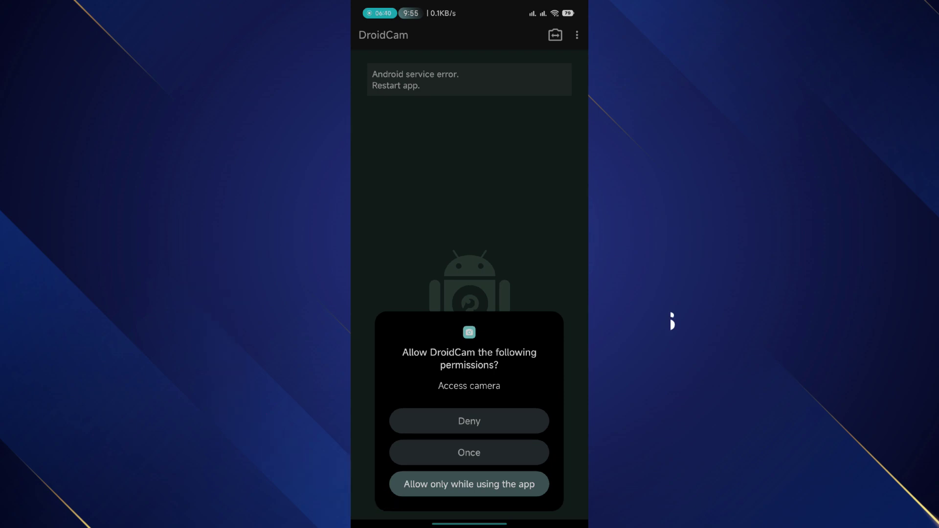
left_click(469, 483)
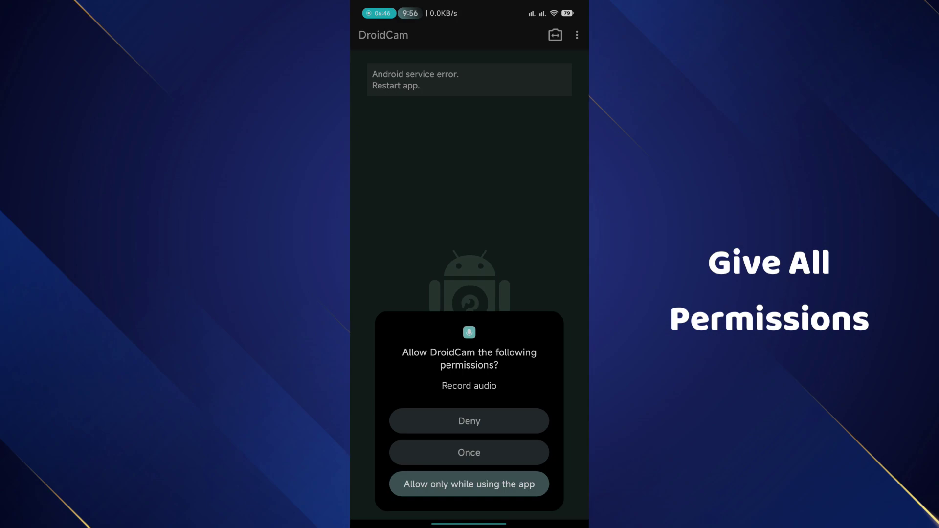
left_click(469, 484)
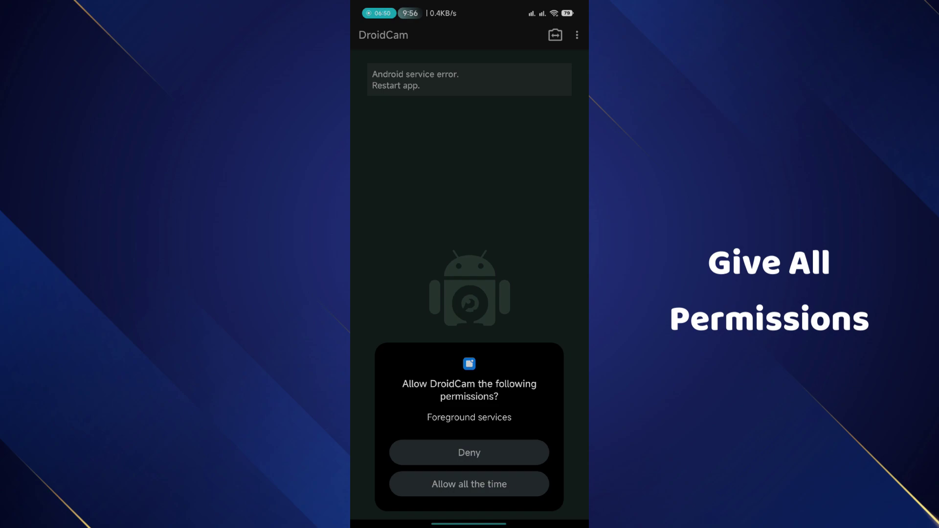
left_click(469, 483)
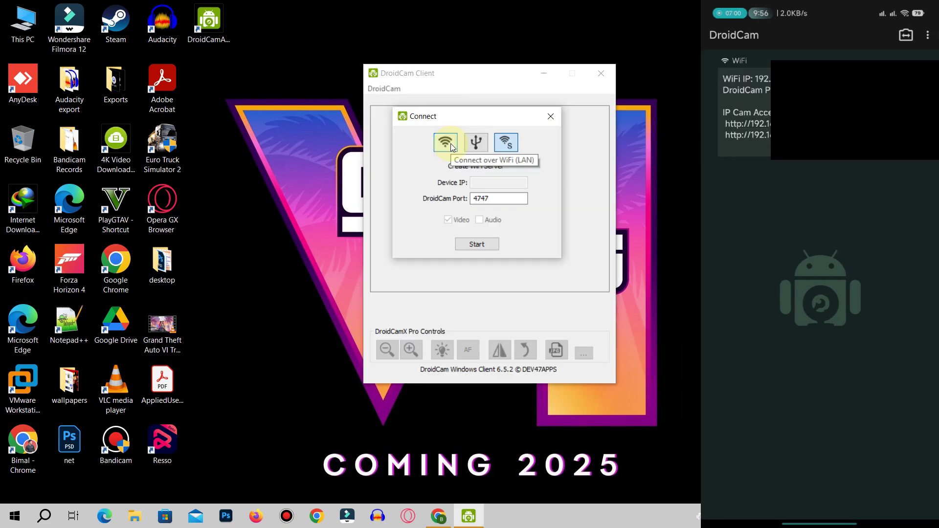
- Try the USB connection mode in the PC client and refresh its device list
left_click(451, 150)
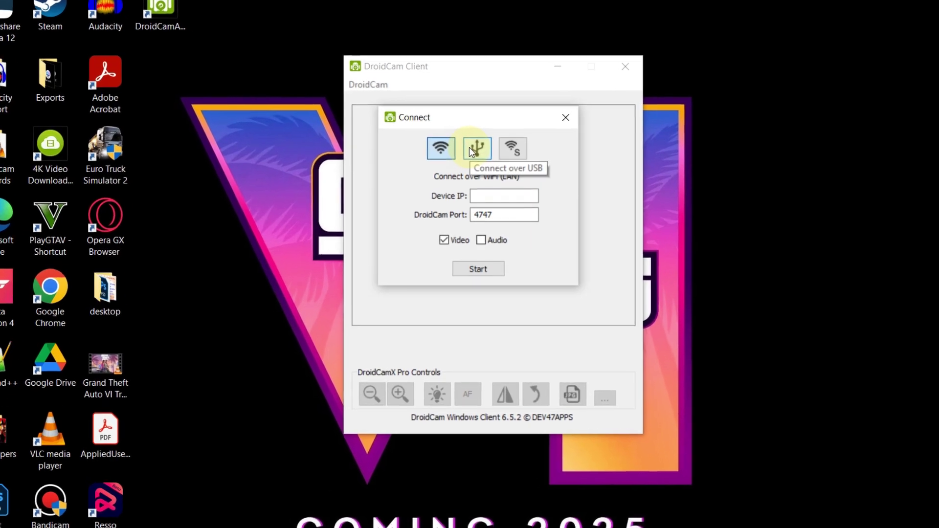
left_click(468, 153)
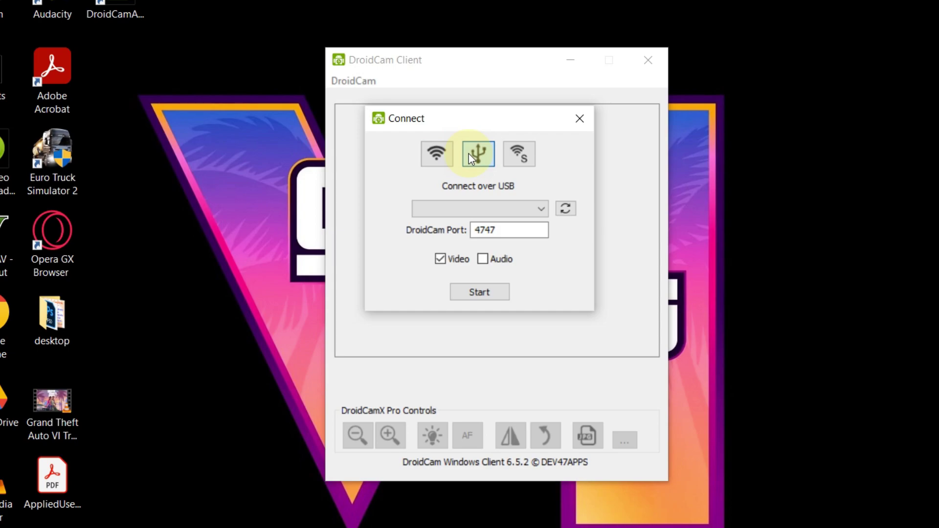
left_click(486, 209)
left_click(543, 209)
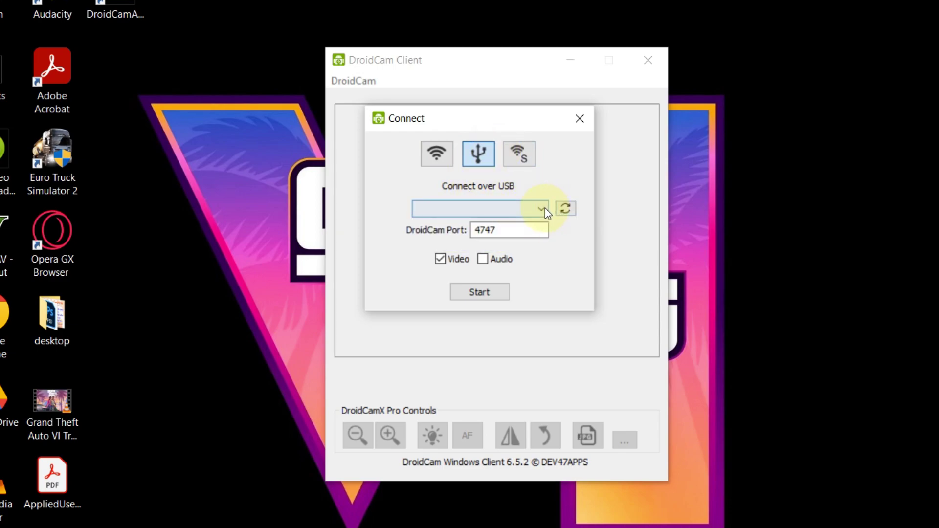
left_click(544, 208)
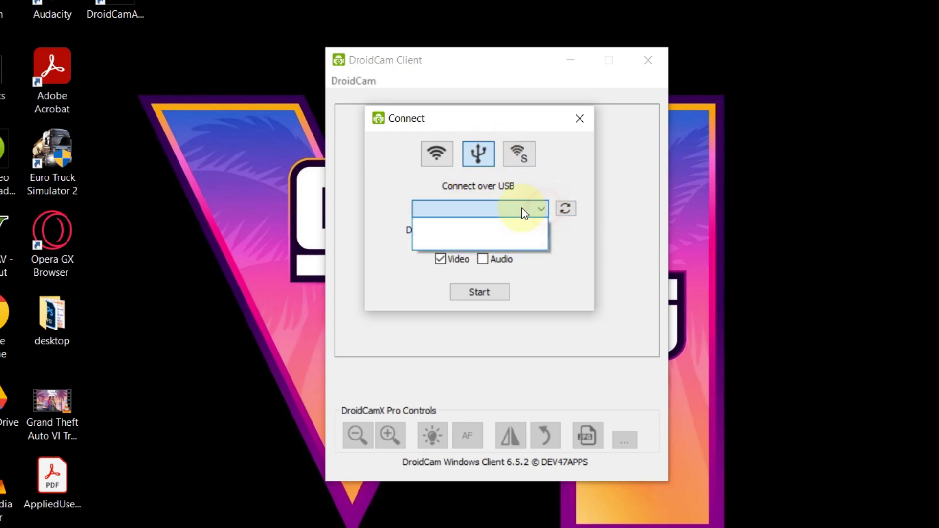
left_click(498, 226)
left_click(579, 231)
left_click(566, 208)
left_click(566, 208)
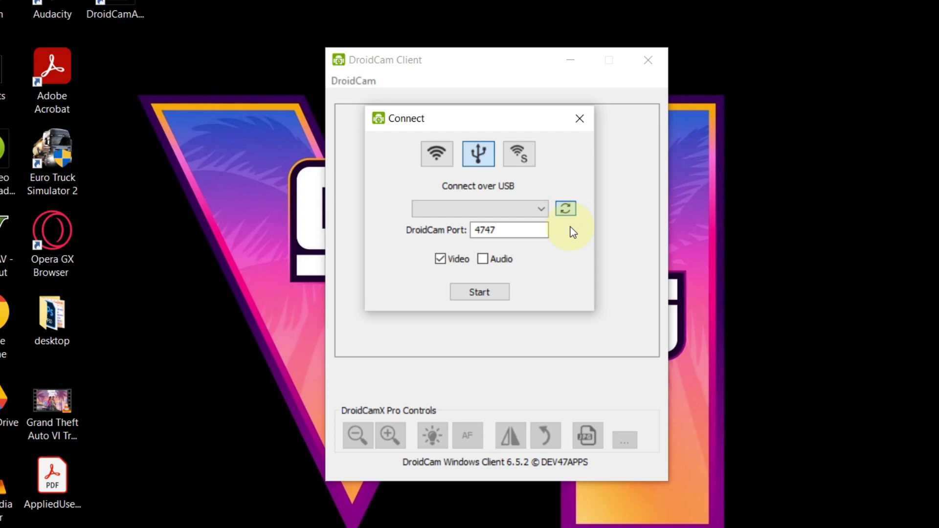
- Set the PC client to connect over WiFi (LAN) and enter the phone's IP address as the device IP
left_click(523, 162)
left_click(437, 155)
left_click(459, 189)
left_click(509, 205)
left_click(510, 204)
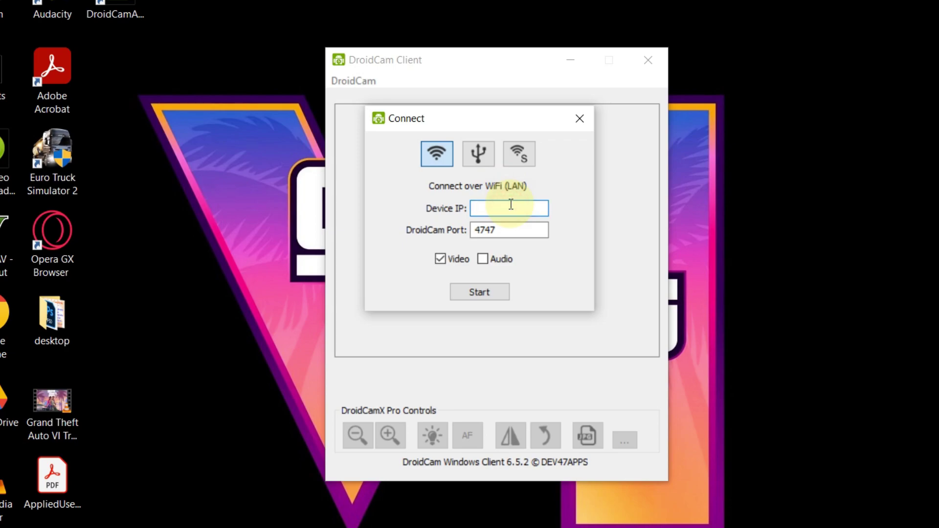
left_click(510, 204)
type("192")
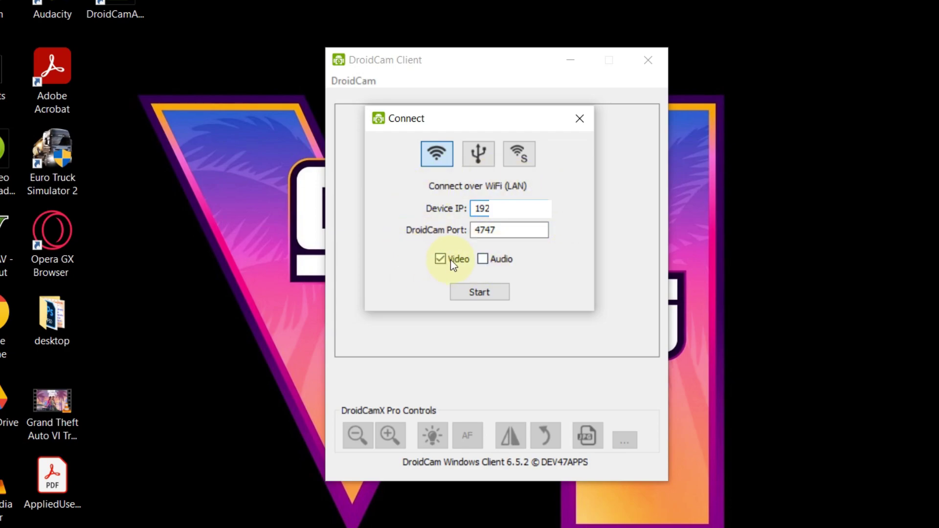
- Start the WiFi connection to the phone camera with Video enabled
left_click(482, 260)
left_click(446, 264)
left_click(480, 294)
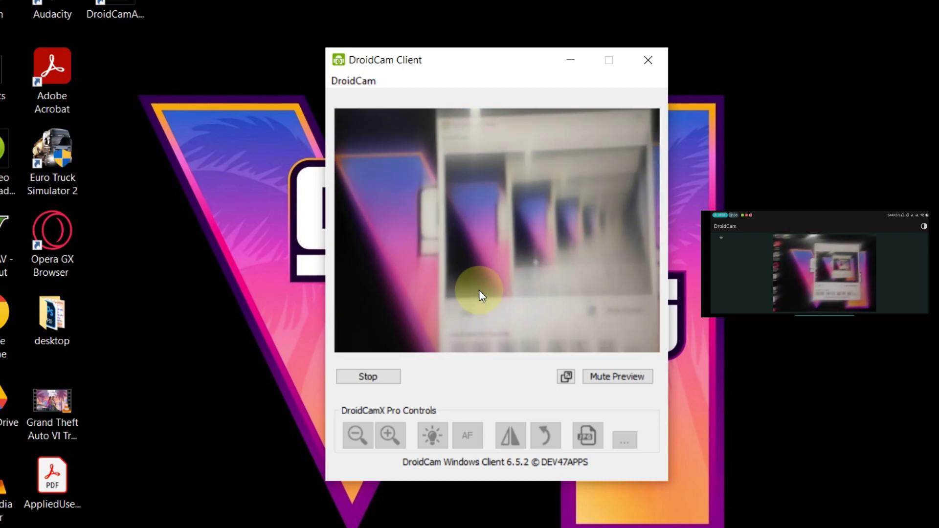
- Switch to Chrome, search for "webcam test" and open the webcamtests.com page
left_click(201, 34)
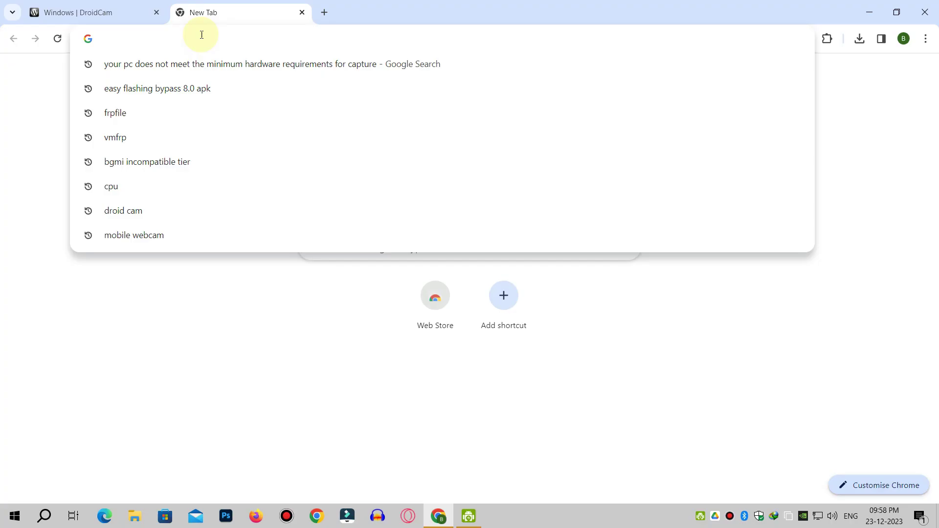
type("we")
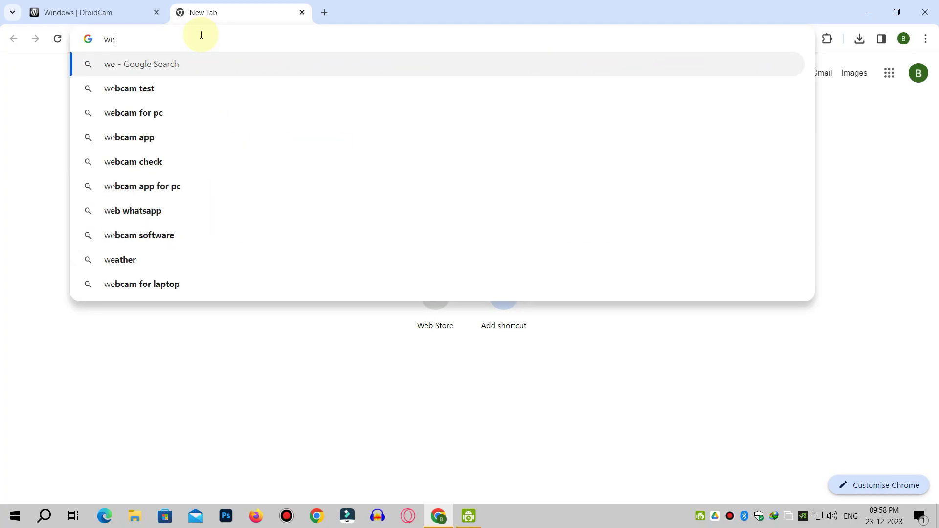
type("bcsa")
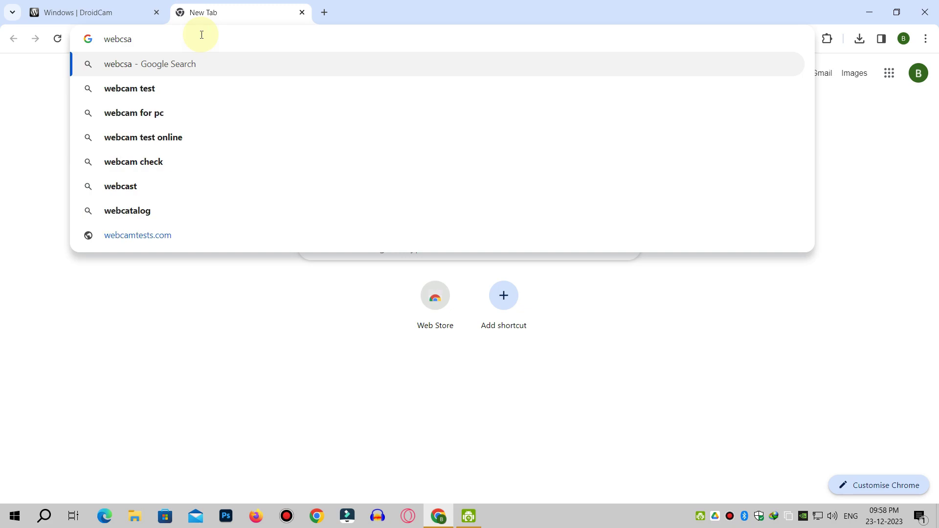
left_click(142, 92)
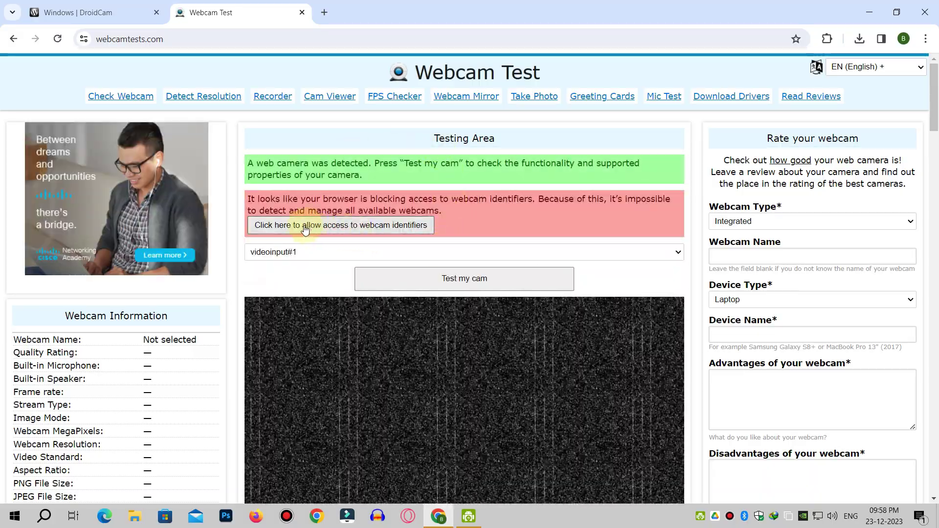
- Give the webcam test site access to webcam identifiers, allowing camera use on every visit
scroll(382, 206, "down", 1)
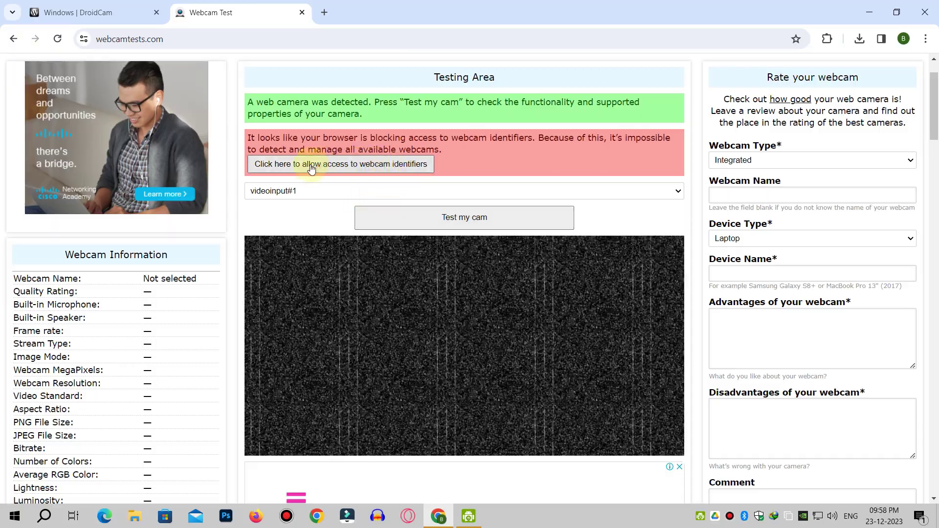
left_click(313, 165)
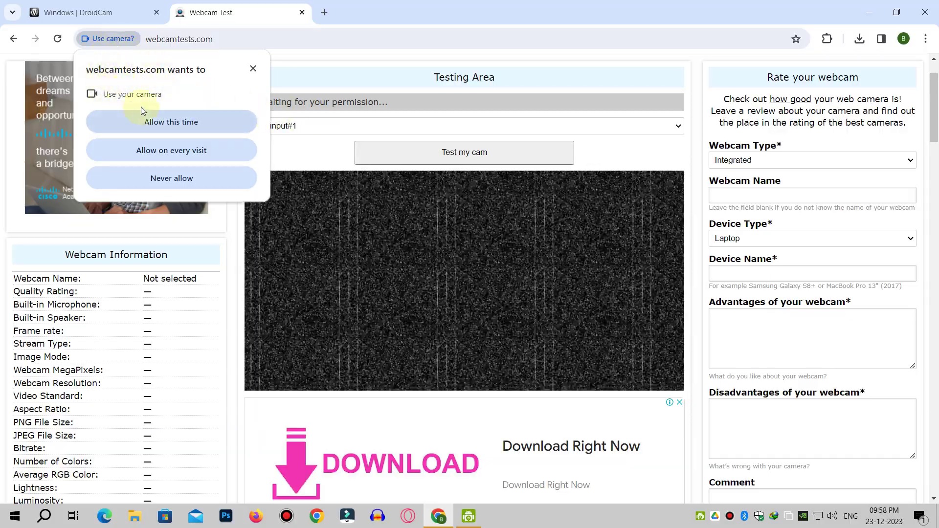
left_click(180, 149)
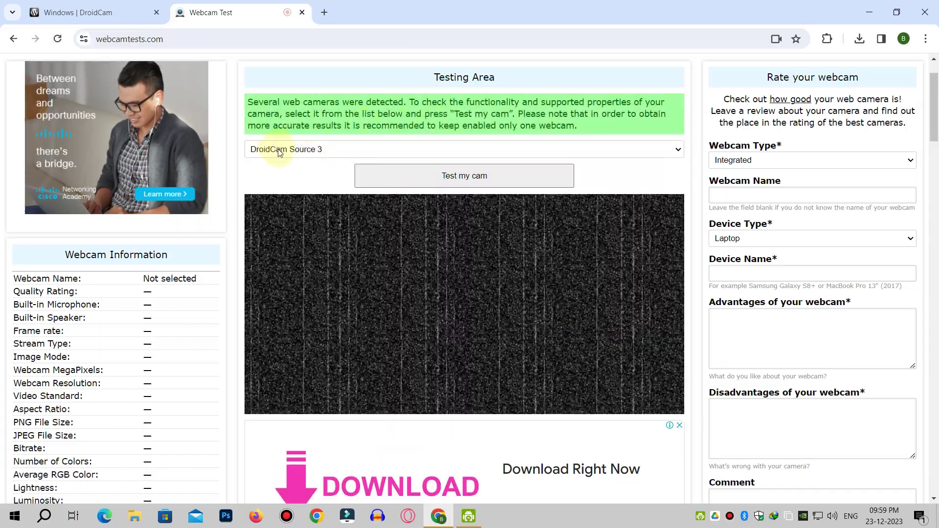
- Choose DroidCam Source 3 as the camera and run the webcam test
left_click(301, 153)
left_click(311, 173)
left_click(324, 150)
left_click(324, 173)
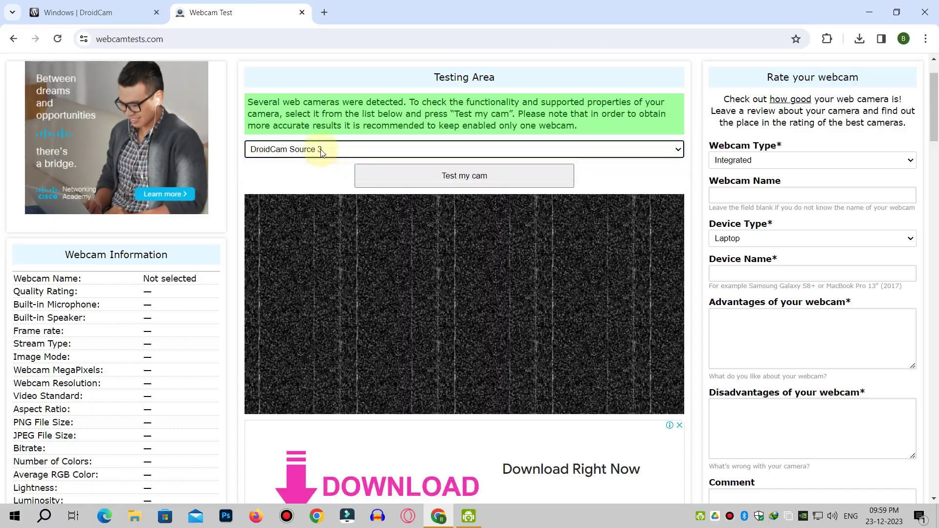
left_click(504, 181)
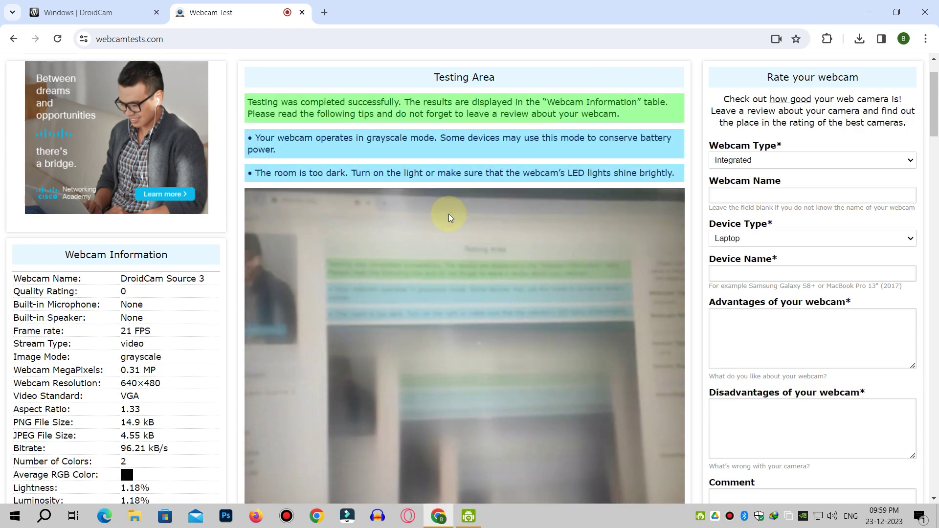
- Compare the DroidCam Client preview with the live webcam image and information on the test page
left_click(469, 517)
left_click_drag(471, 69, 486, 99)
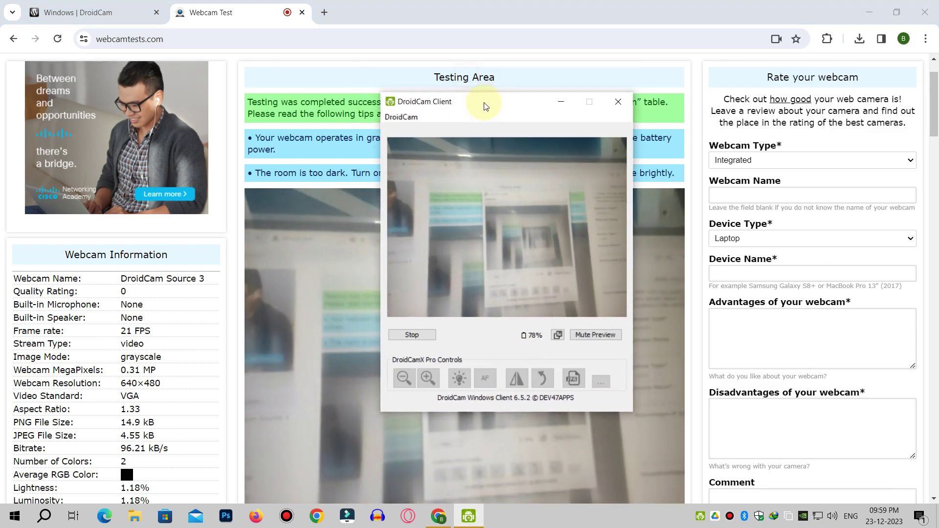
left_click(398, 184)
scroll(398, 184, "down", 4)
scroll(583, 311, "up", 1)
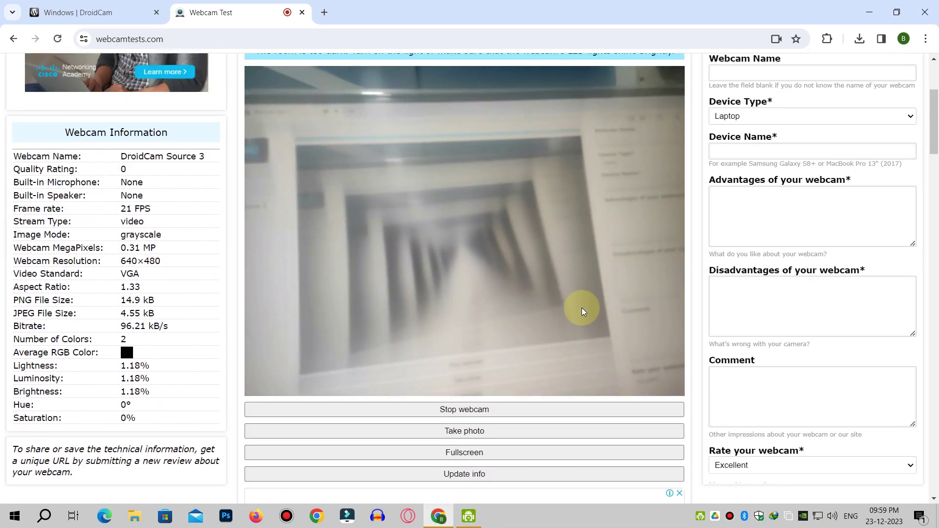
- Return to DroidCam Client and stop the phone camera connection
left_click(468, 518)
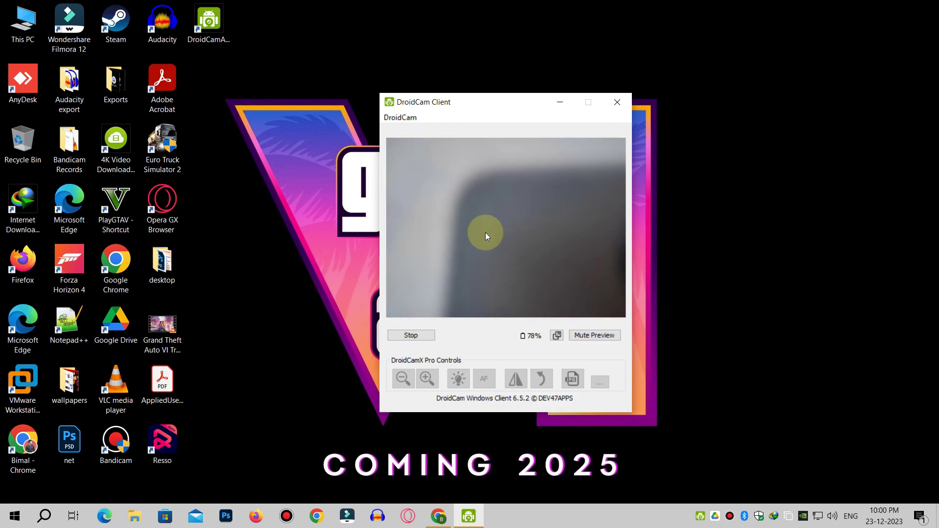
left_click(418, 341)
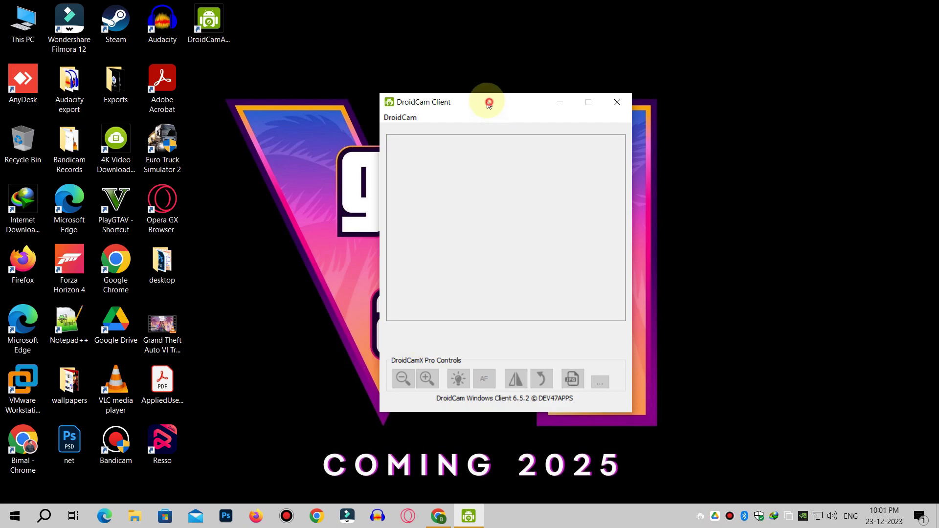
left_click_drag(489, 103, 482, 100)
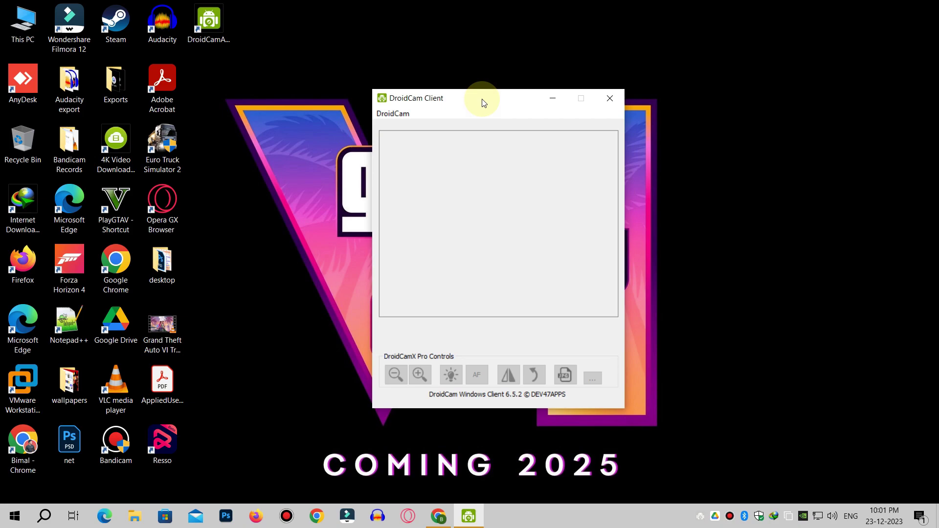